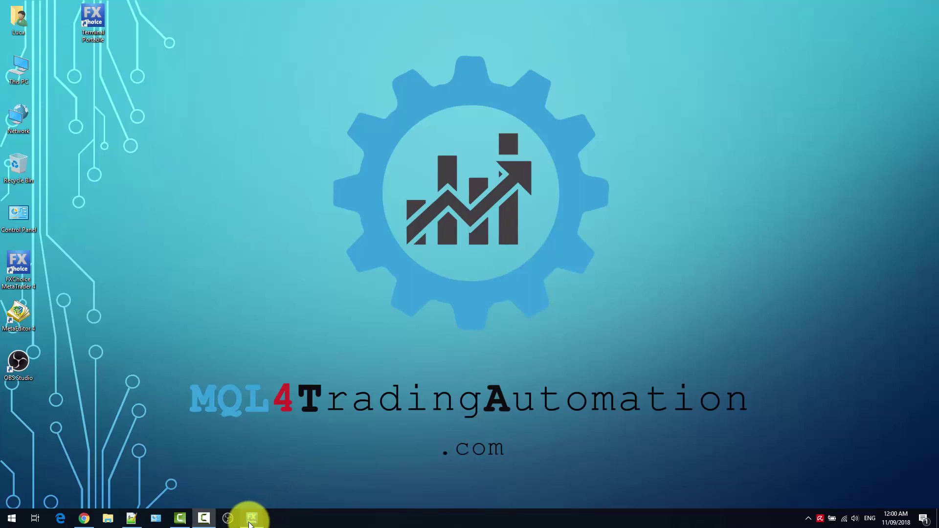
Step: Switch to the MetaTrader 4 terminal and show EURUSD in the open chart
click(250, 520)
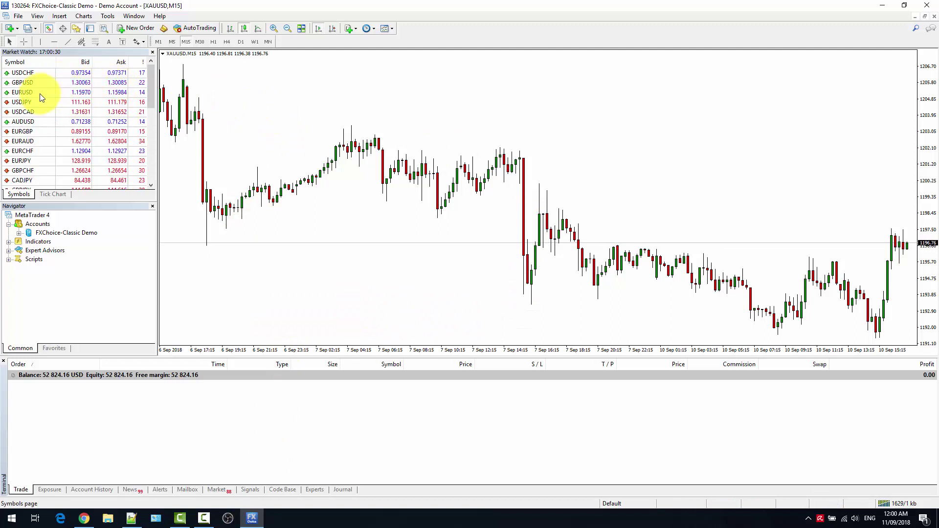
drag(39, 95, 294, 115)
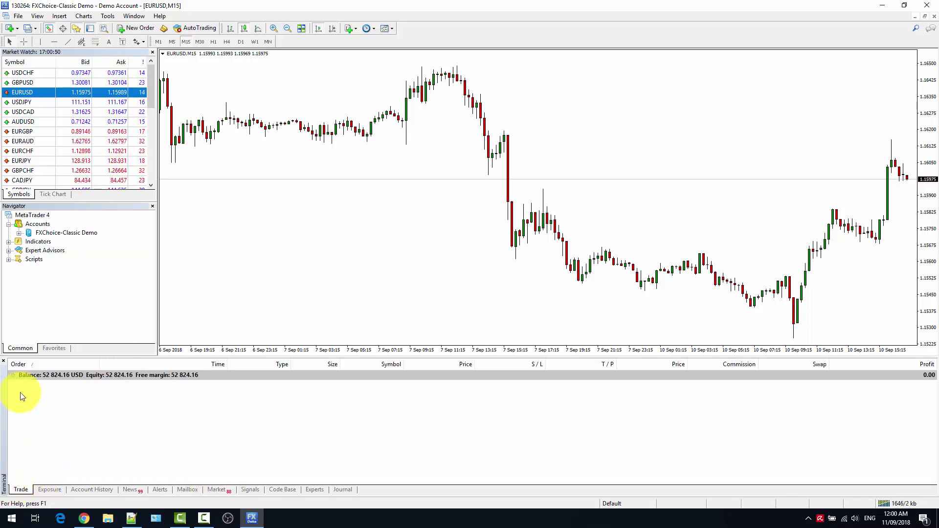
Step: Show the Strategy Tester beneath the chart and collapse the Terminal panel to its balance line
click(7, 415)
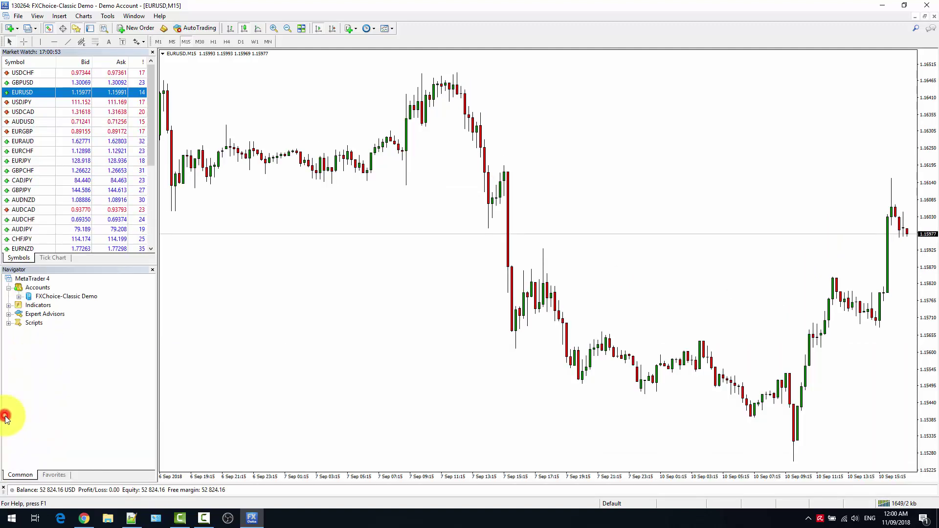
click(50, 491)
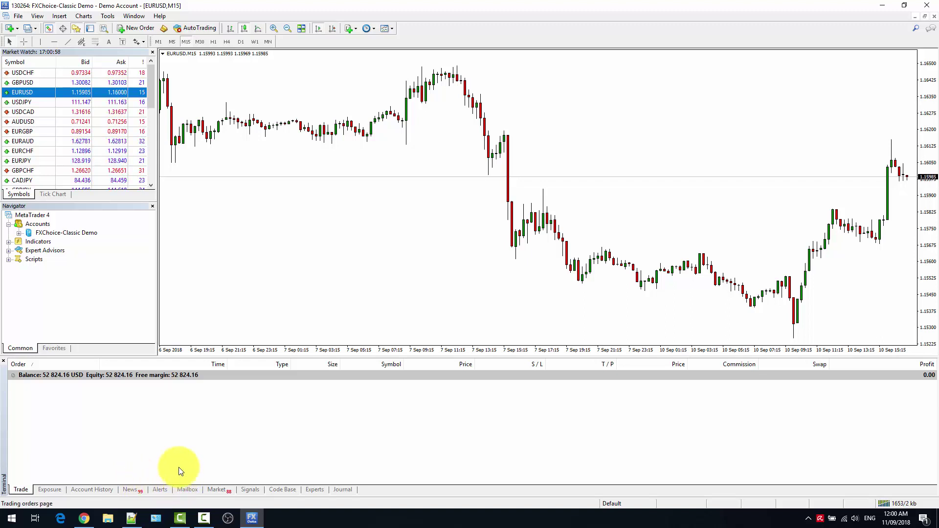
click(102, 29)
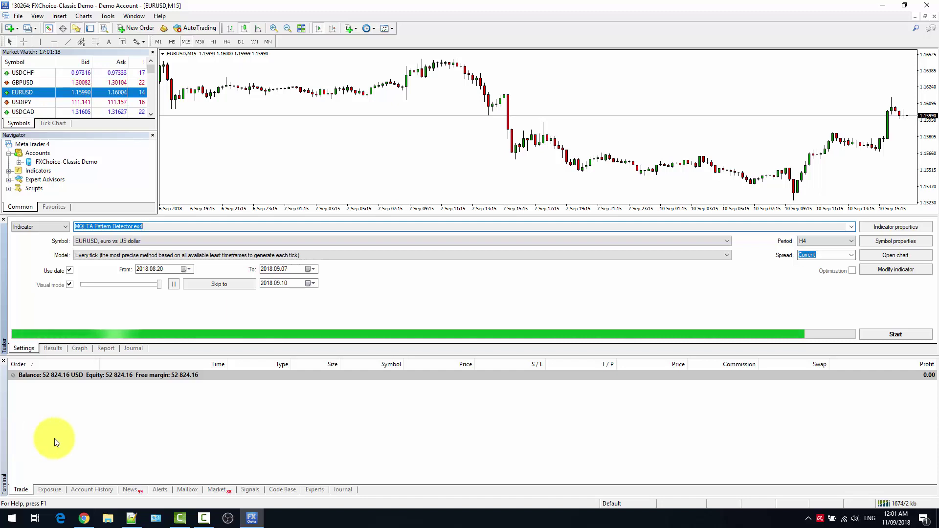
click(5, 439)
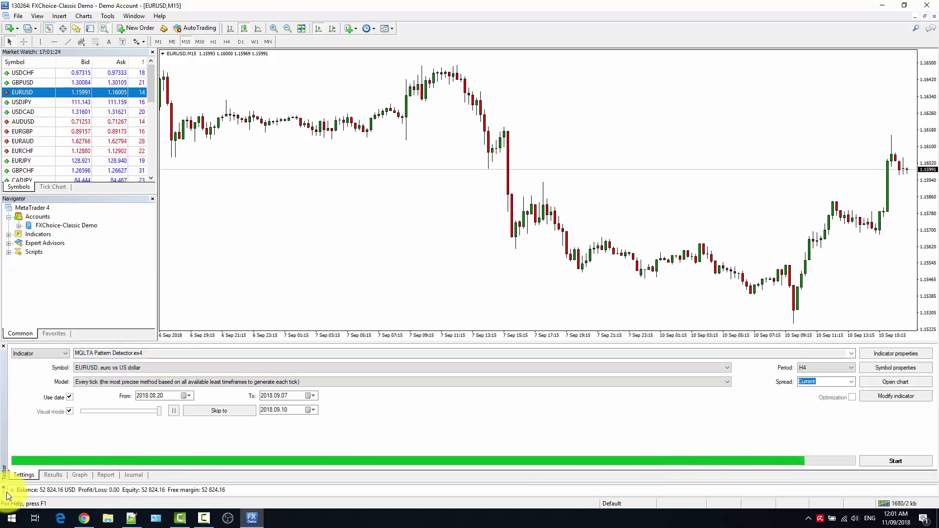
click(6, 495)
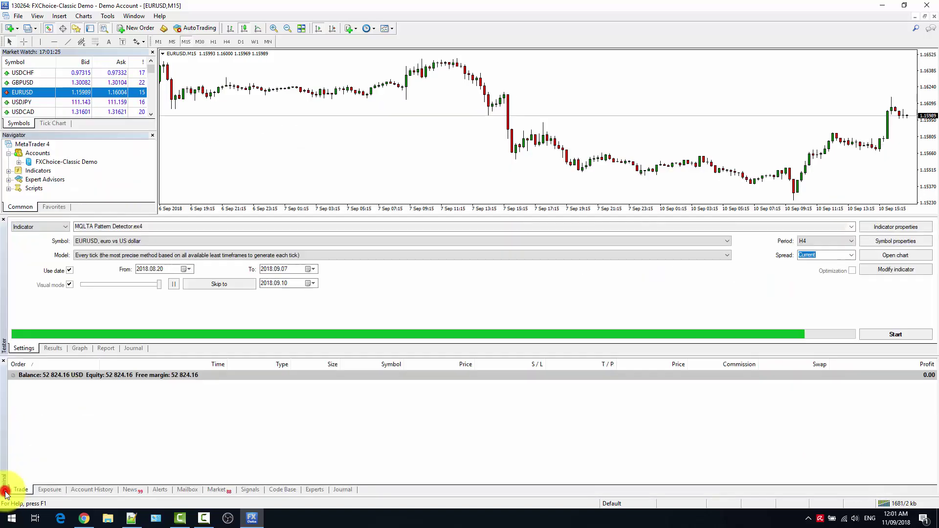
click(7, 443)
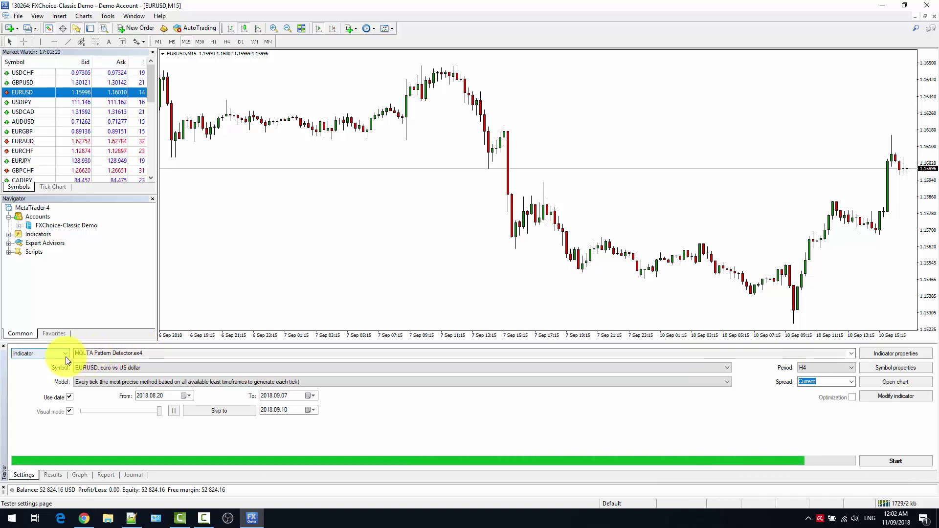
Step: Set the tester to run an Indicator and choose MQLTA Pattern Detector.ex4
click(42, 355)
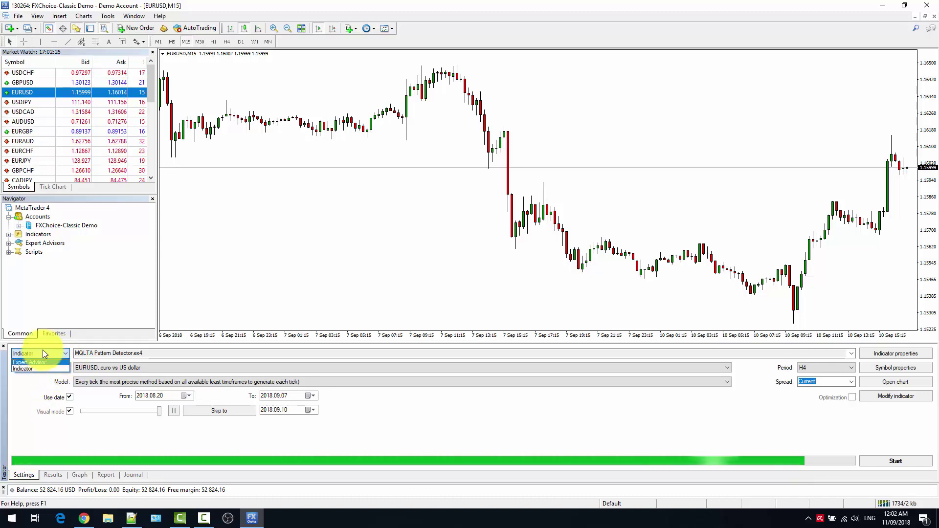
click(26, 370)
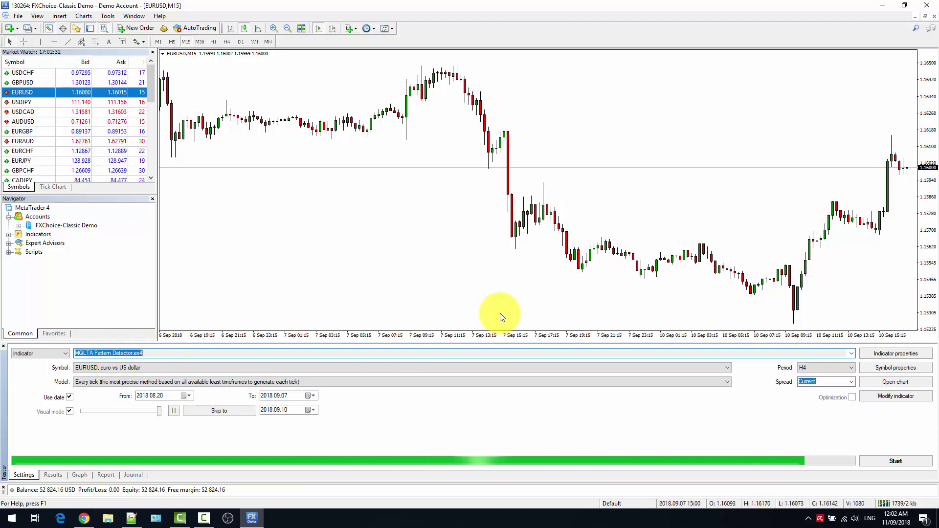
click(851, 355)
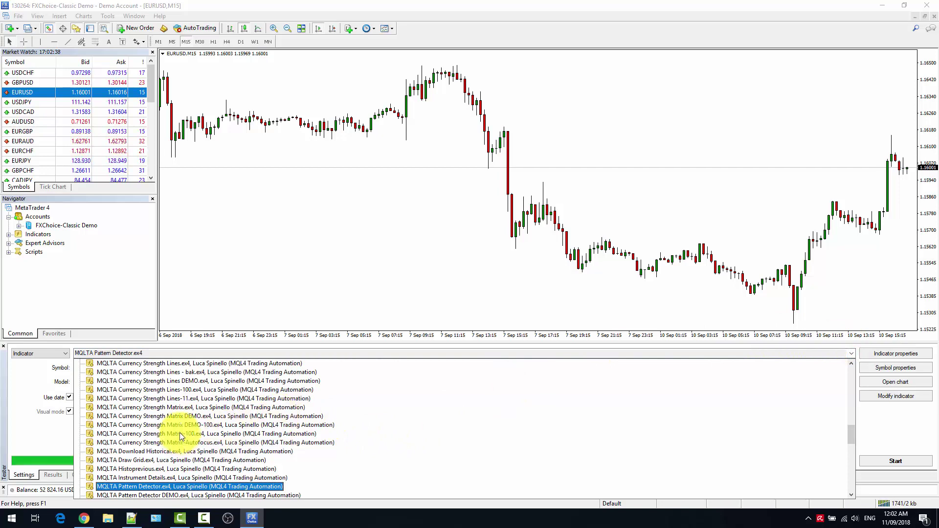
scroll(181, 435, down, 12)
scroll(180, 432, up, 8)
scroll(180, 432, up, 15)
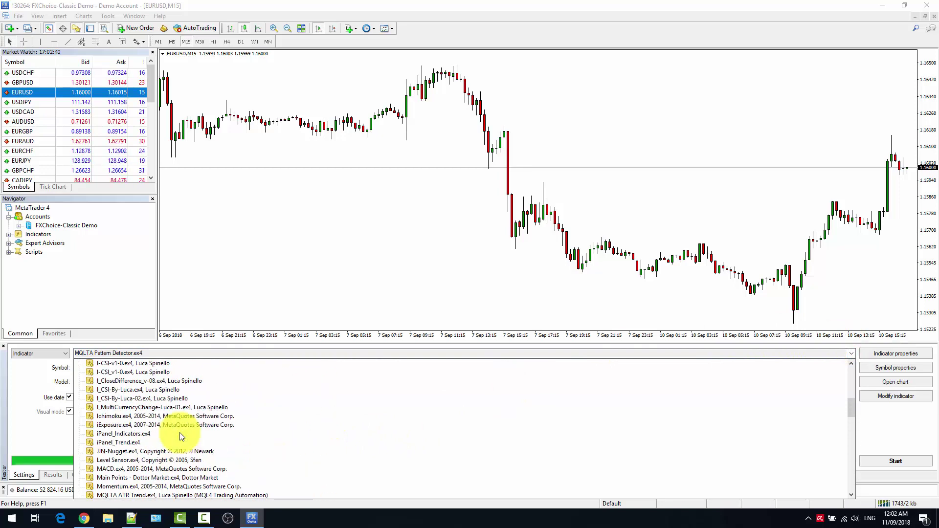
scroll(180, 432, down, 3)
scroll(180, 433, down, 20)
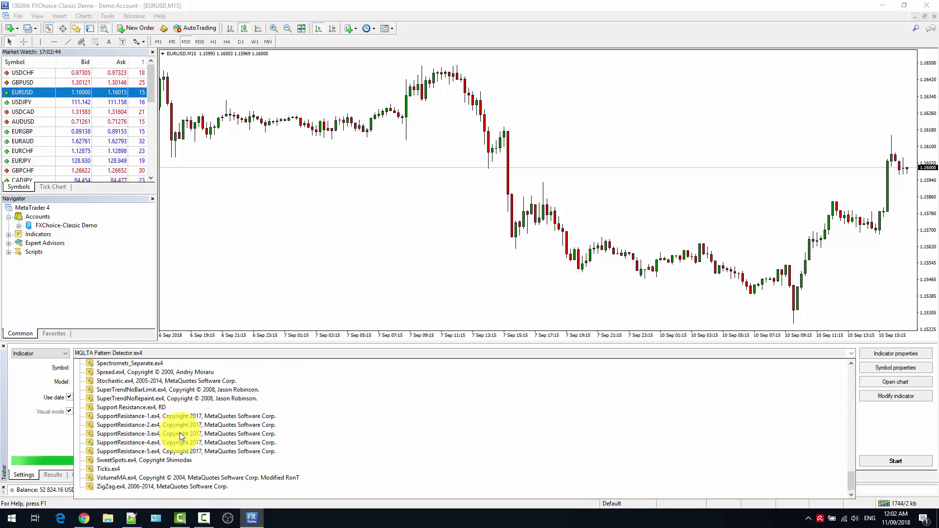
scroll(180, 432, up, 10)
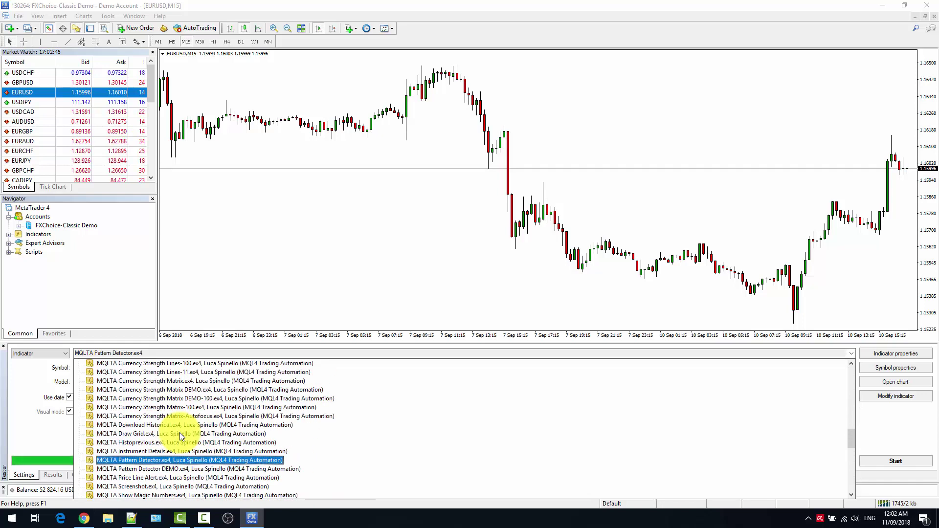
scroll(180, 433, down, 2)
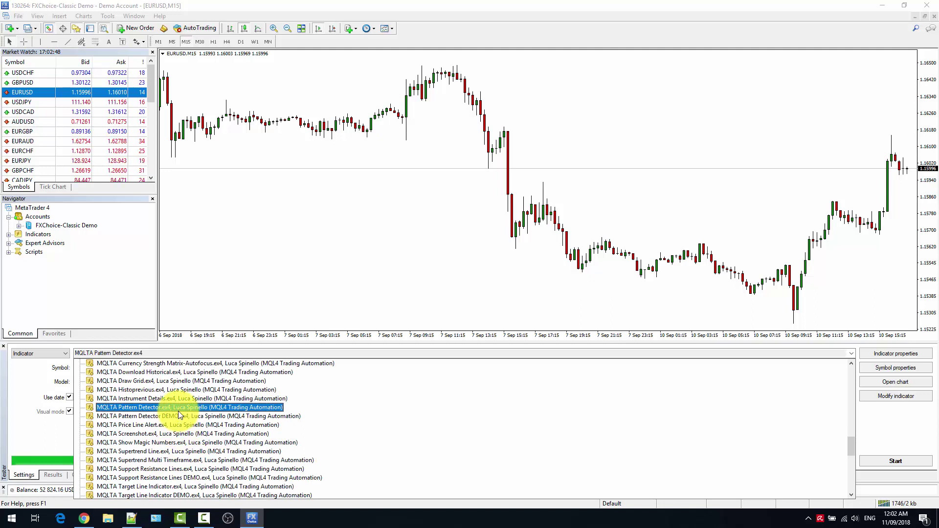
click(180, 409)
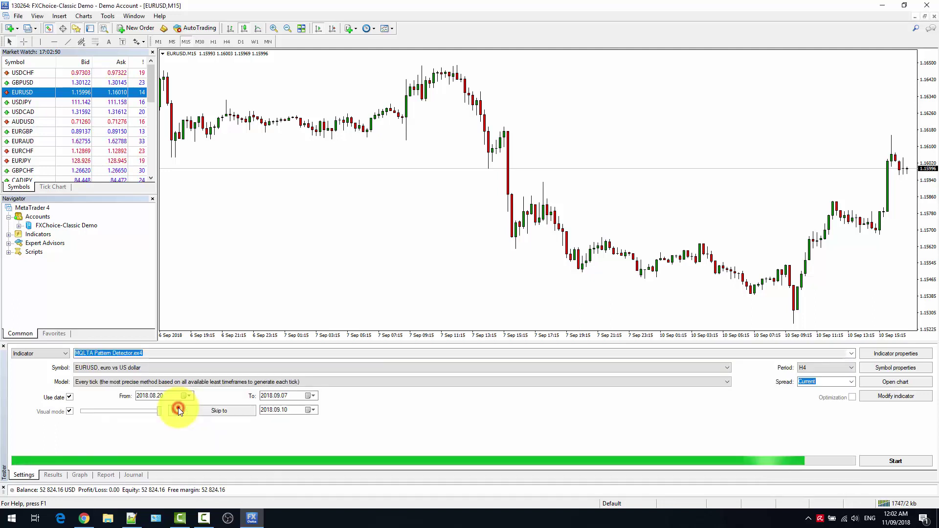
Step: Set the test symbol to EURUSD, euro vs US dollar, and the period to H4
click(141, 369)
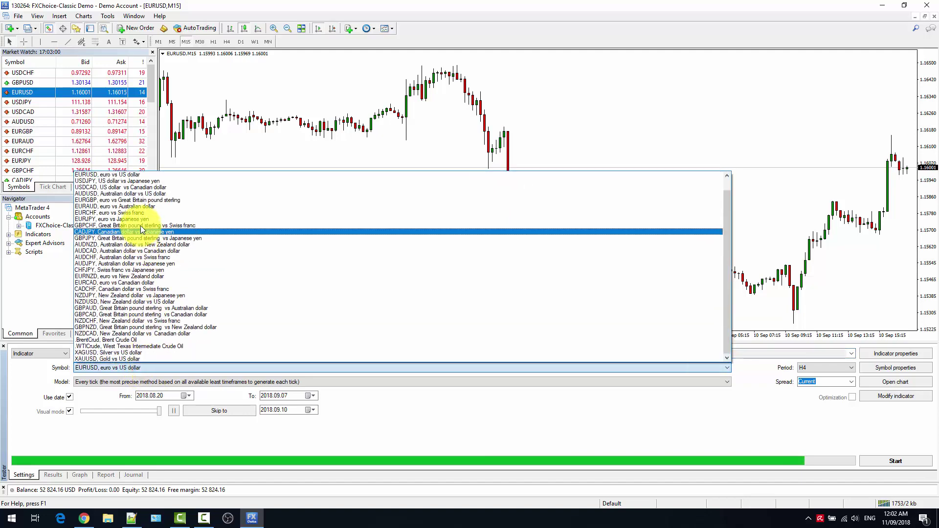
click(135, 176)
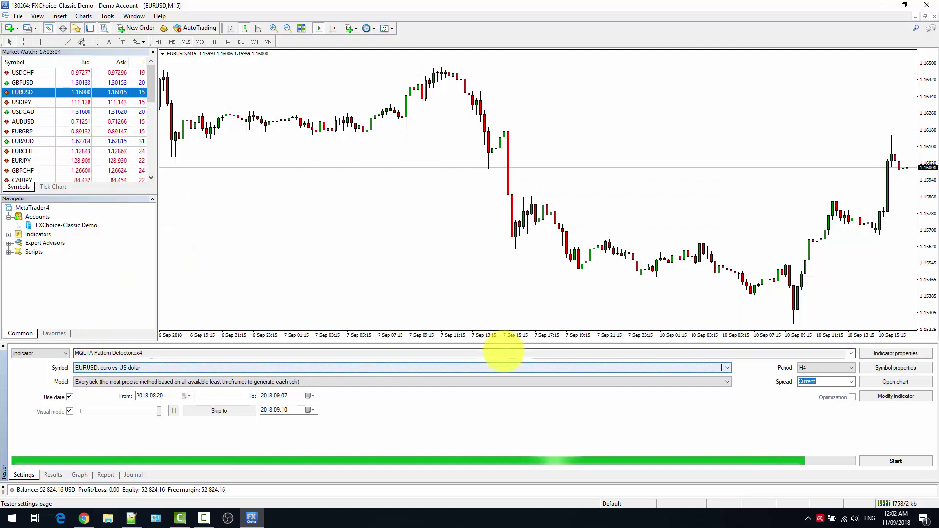
click(817, 368)
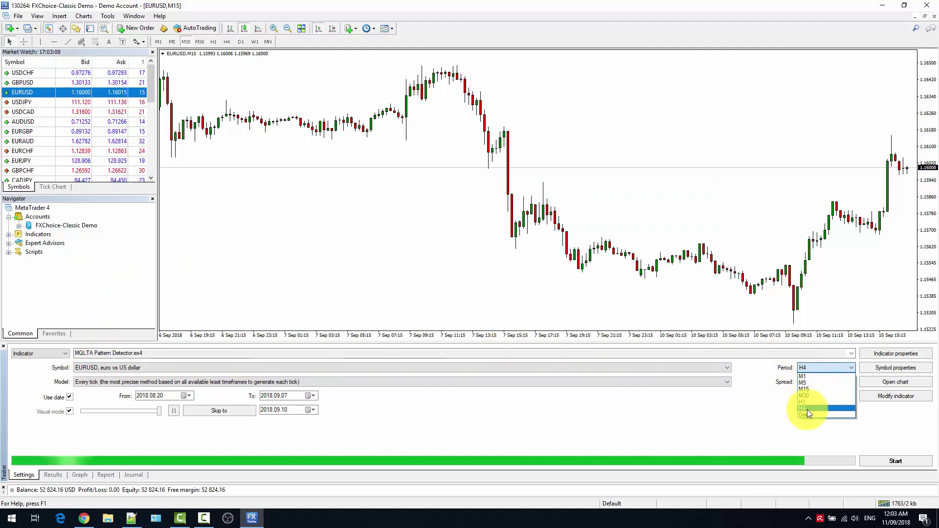
click(800, 394)
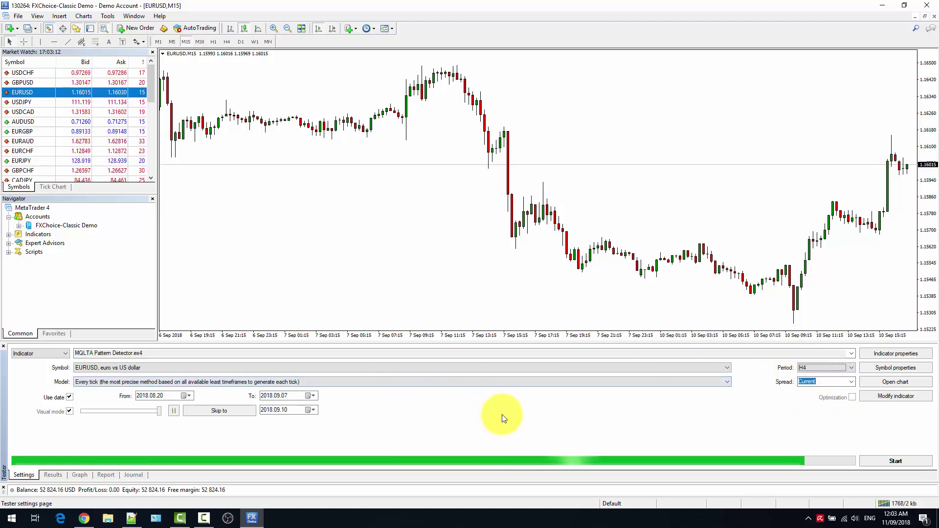
click(811, 375)
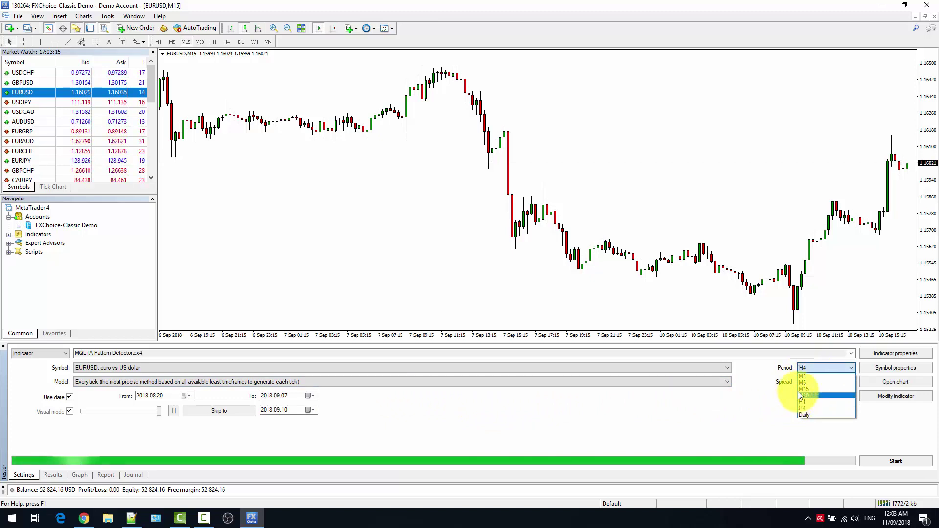
click(813, 407)
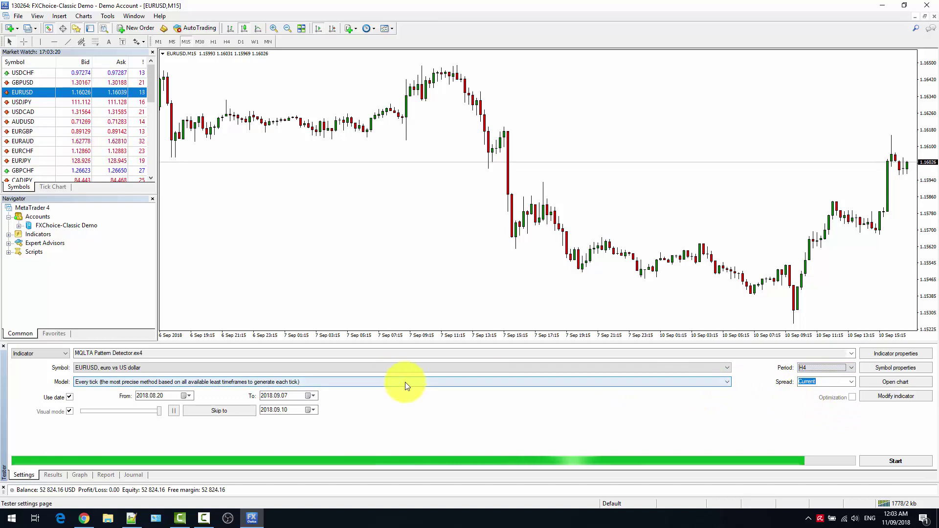
Step: Select the Every tick model and make sure the test uses a date range
click(97, 380)
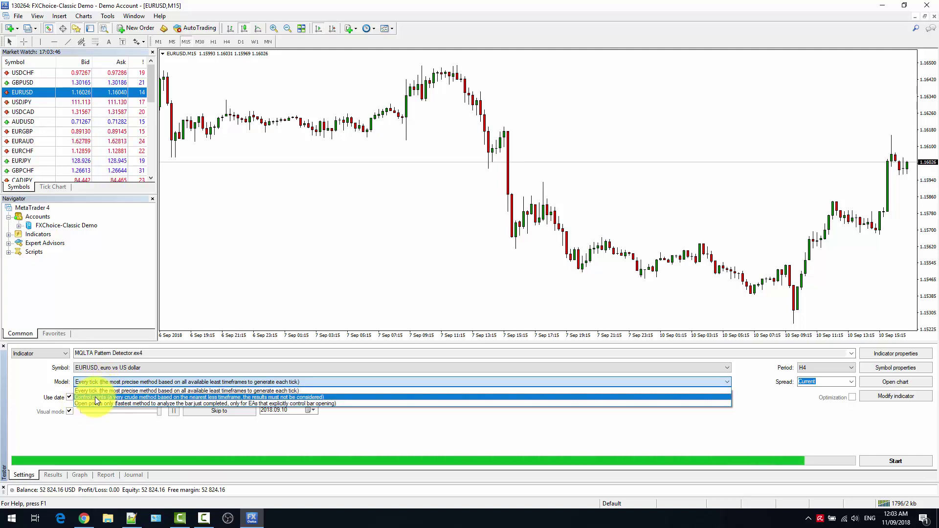
click(121, 391)
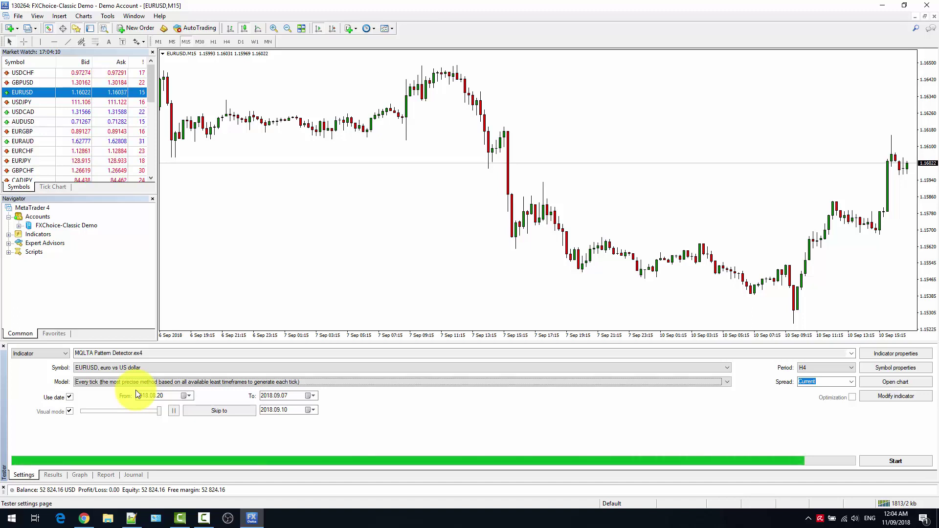
click(69, 397)
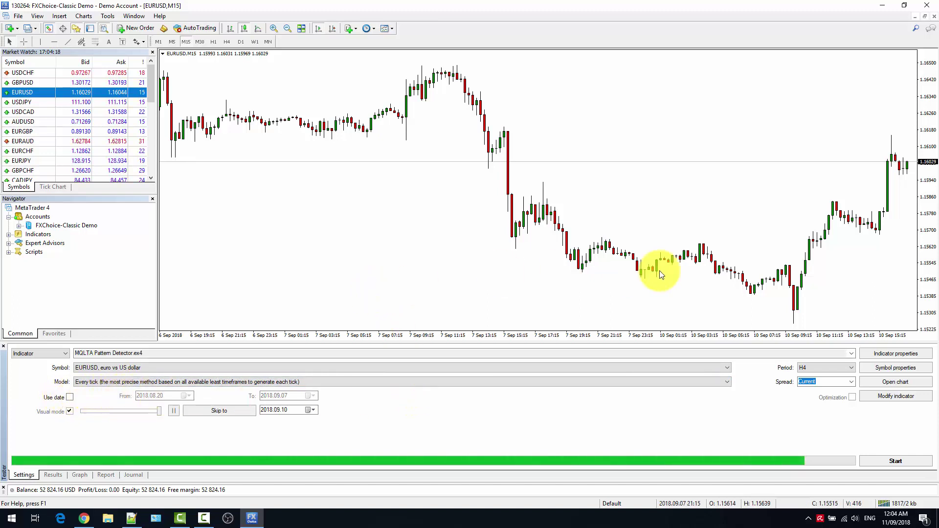
click(70, 397)
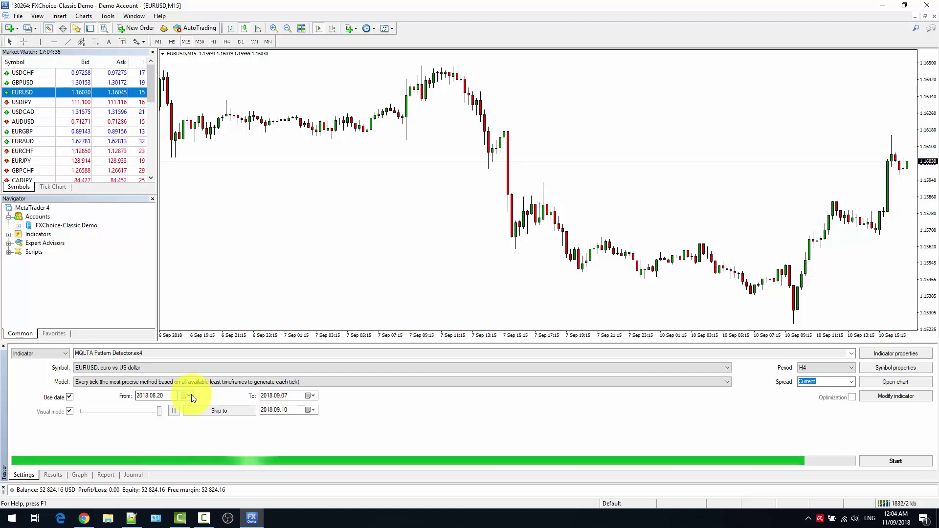
Step: Set the end date of the test range to 2018.08.24
click(309, 396)
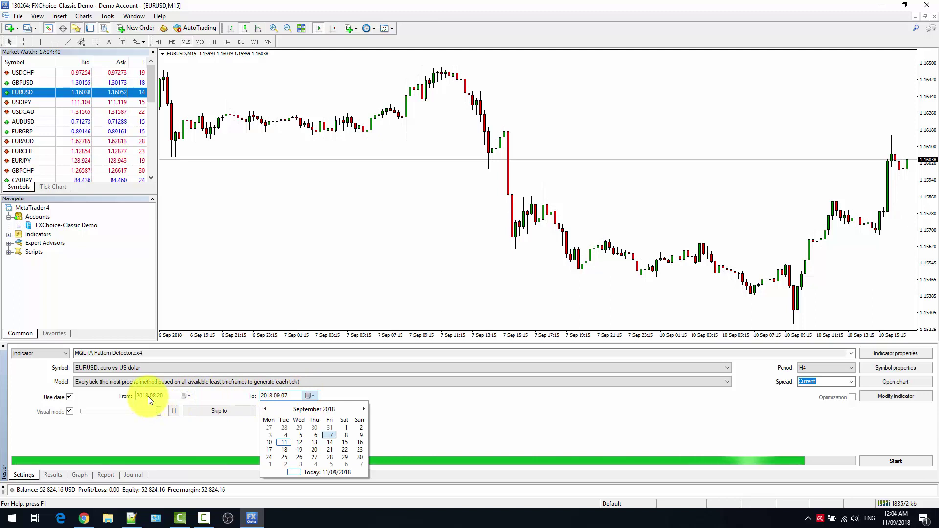
click(297, 410)
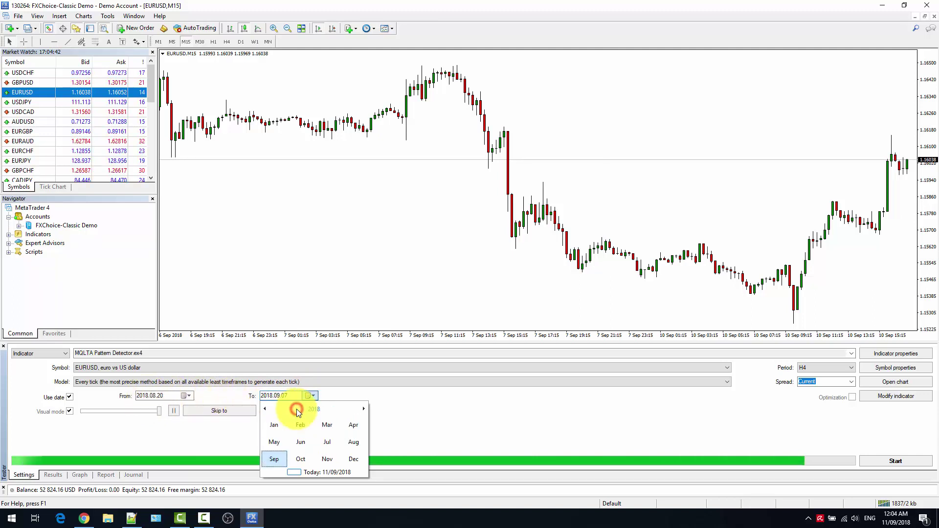
click(353, 443)
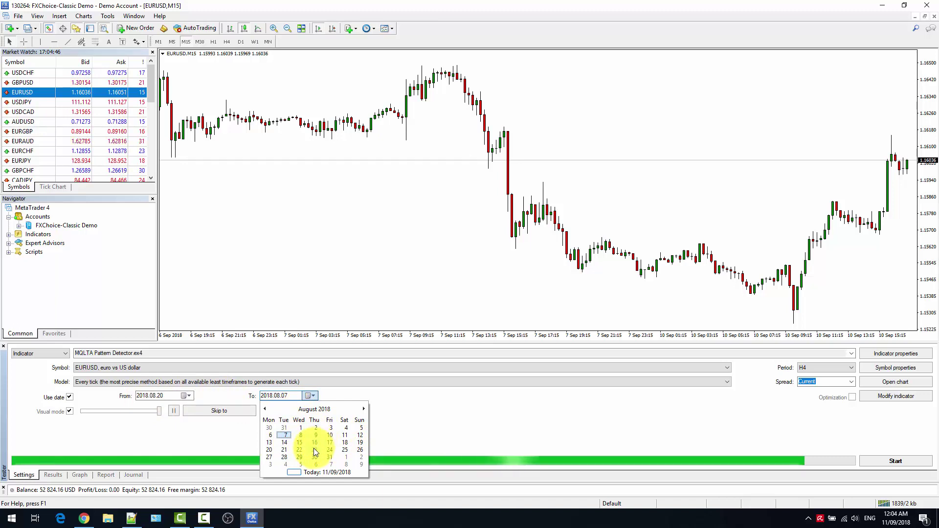
click(330, 449)
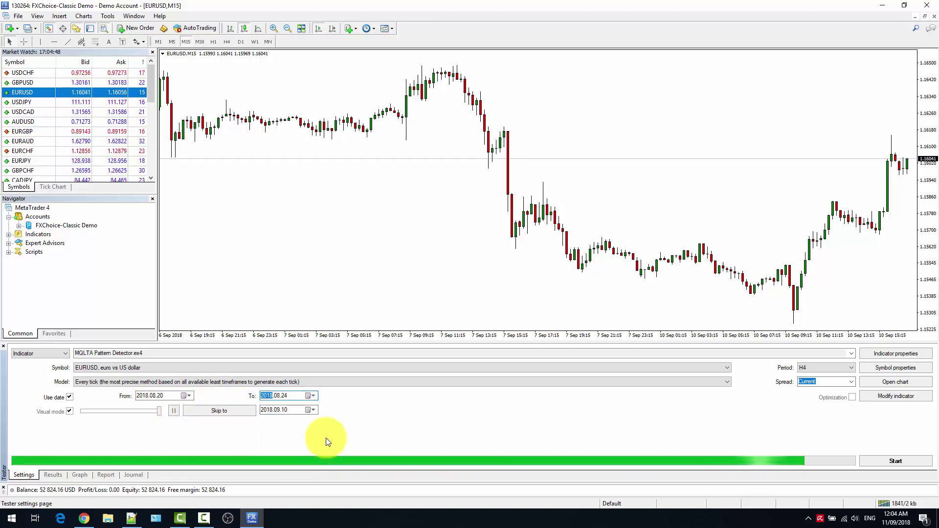
Step: Reduce the visual mode speed slightly and keep the spread at Current
drag(160, 411, 153, 415)
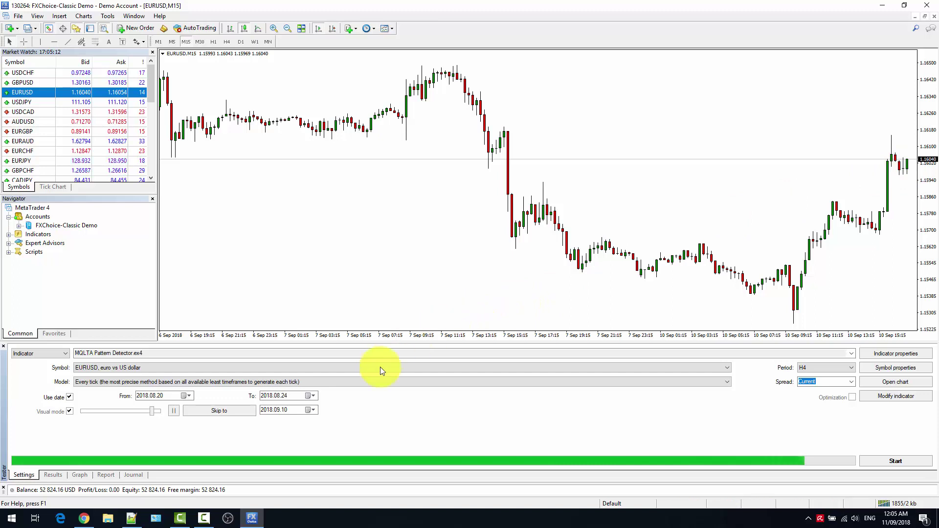
click(851, 385)
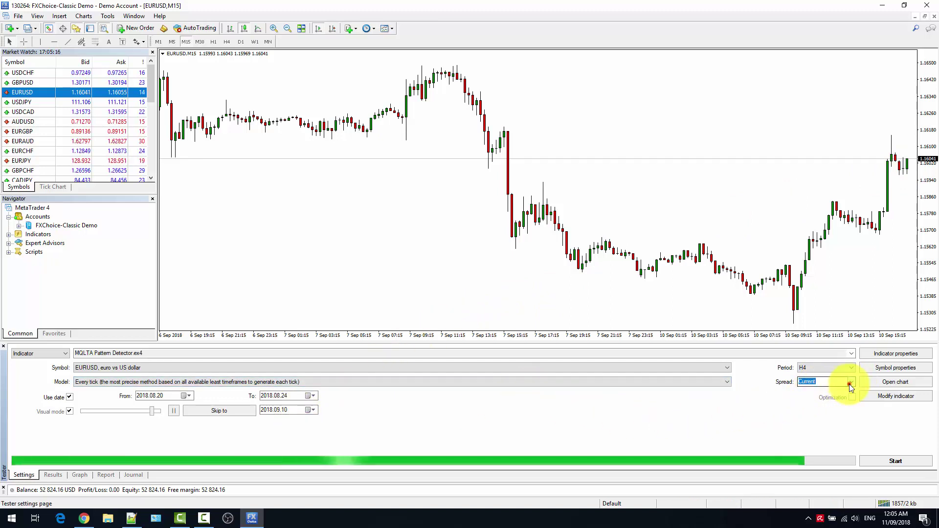
click(851, 383)
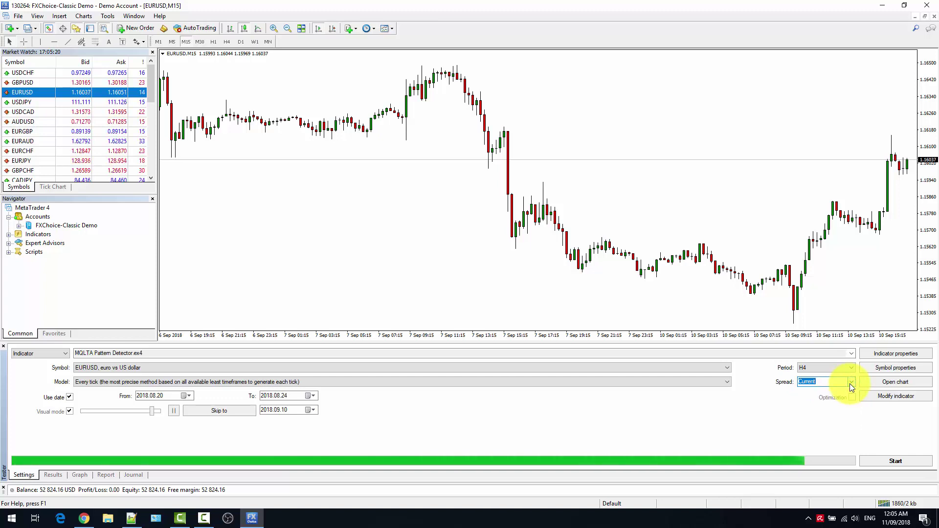
Step: Review the indicator's input parameters in its enlarged properties dialog, leave Detect Uncertain Patterns at false, and accept the settings
click(882, 354)
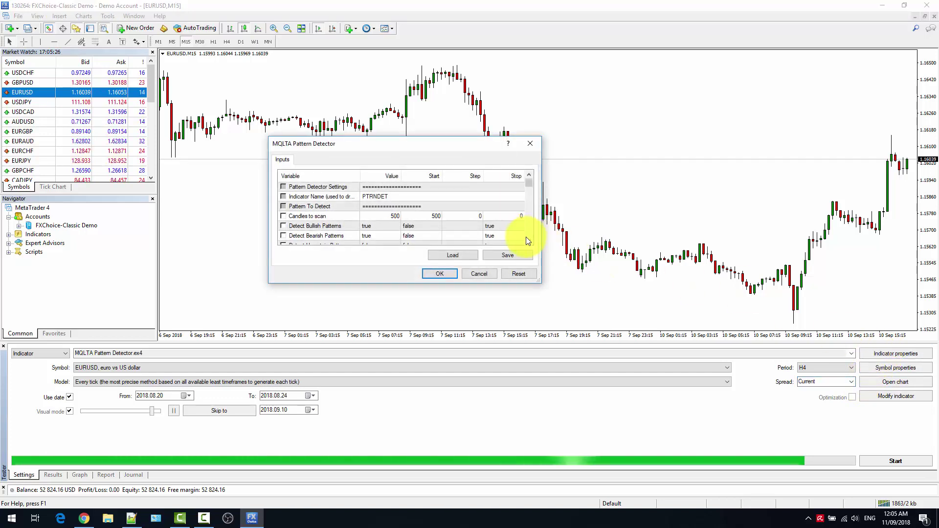
drag(539, 281, 686, 401)
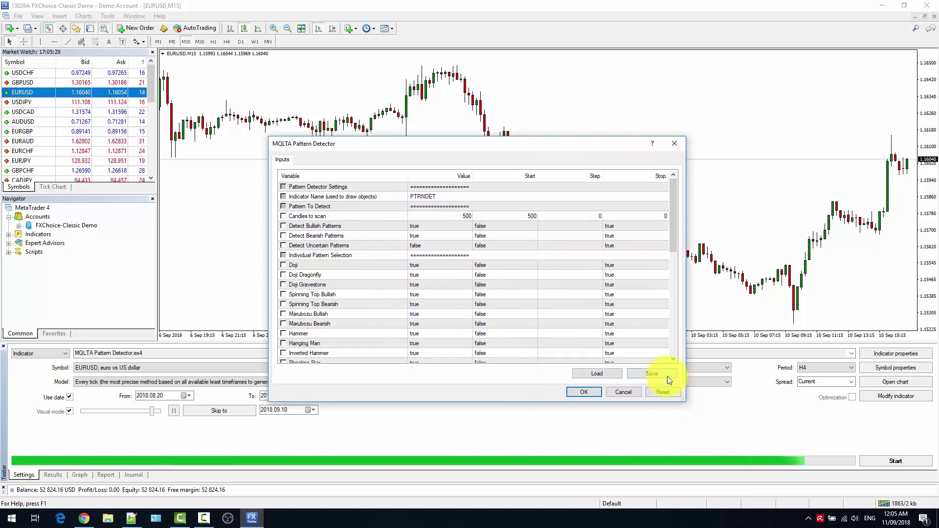
click(448, 245)
click(447, 245)
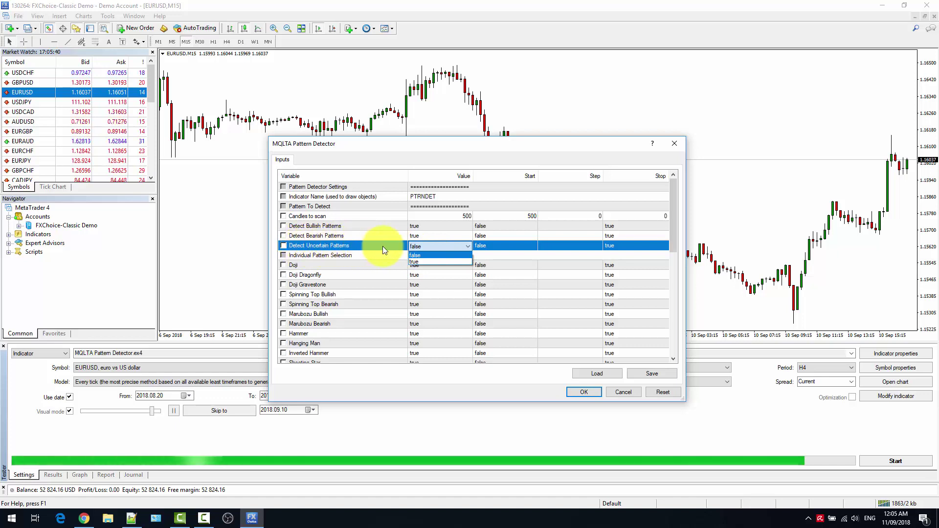
click(416, 245)
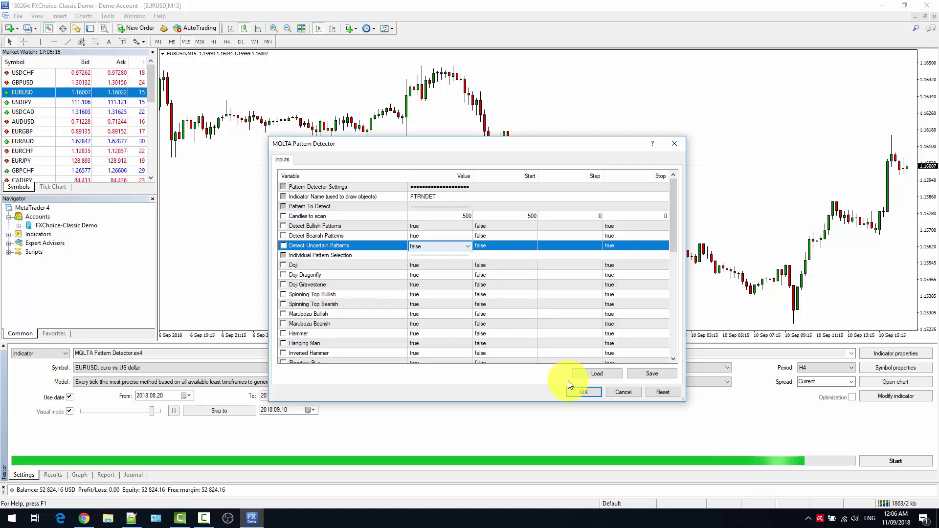
click(581, 390)
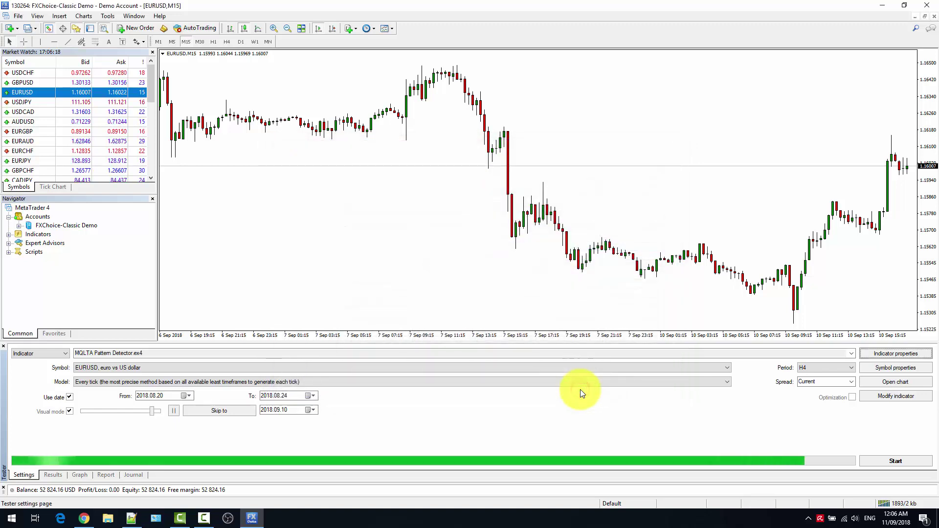
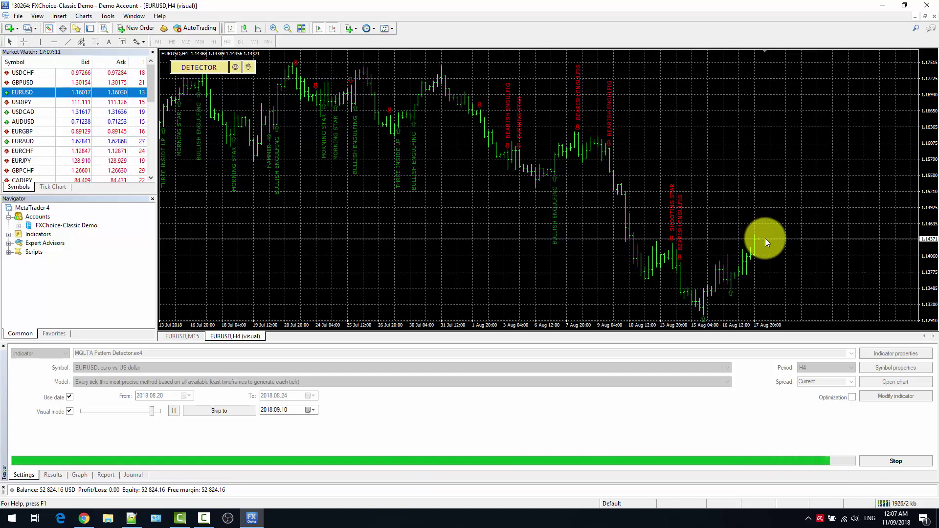
Step: Apply the Black On White color scheme to the EURUSD H4 visual test chart
right_click(460, 248)
click(486, 433)
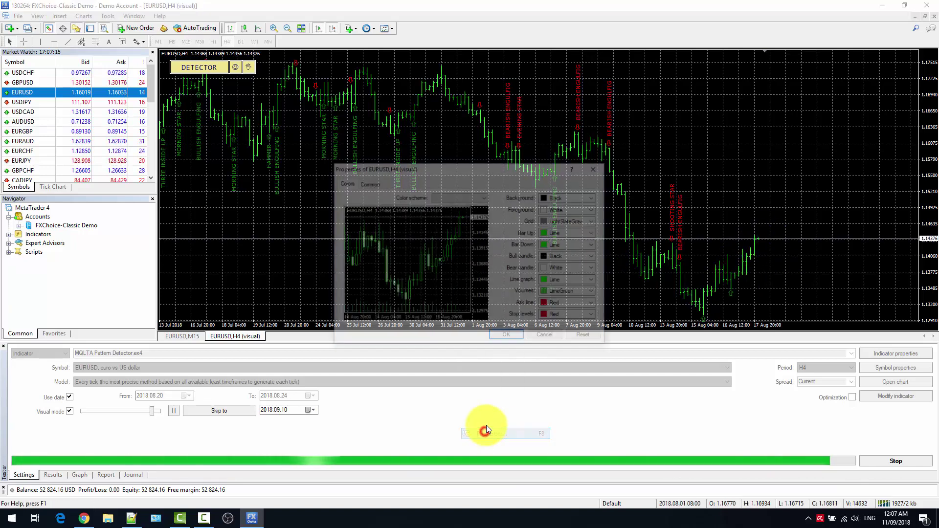
click(466, 197)
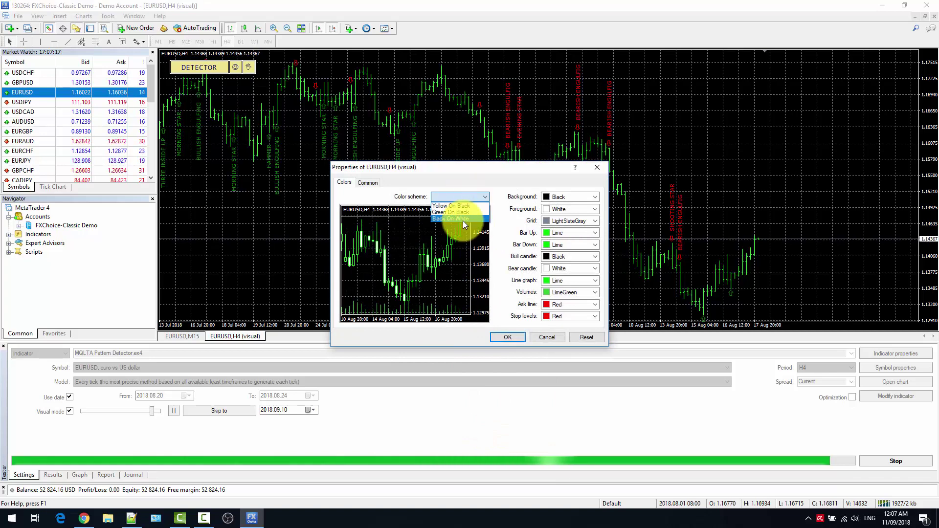
click(463, 221)
click(506, 337)
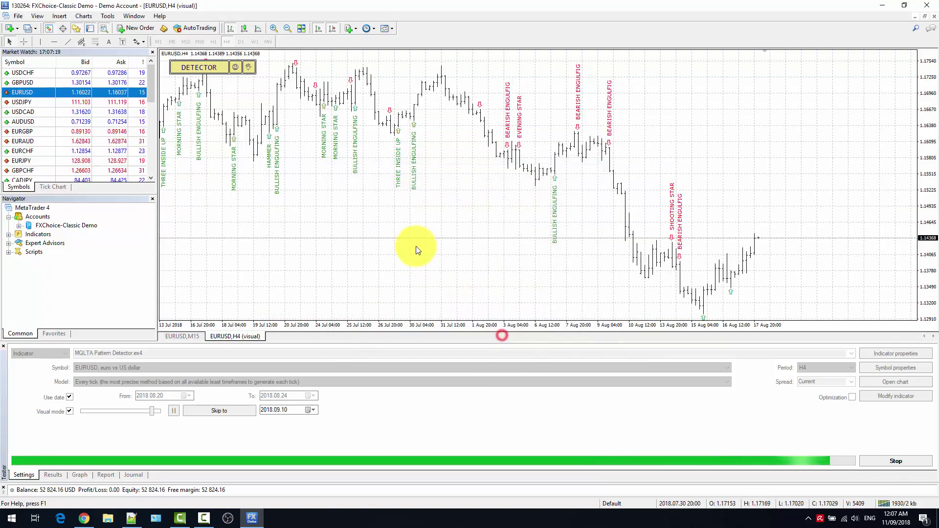
Step: Hide the grid on the visual test chart and display its prices as candlesticks
right_click(410, 230)
click(438, 323)
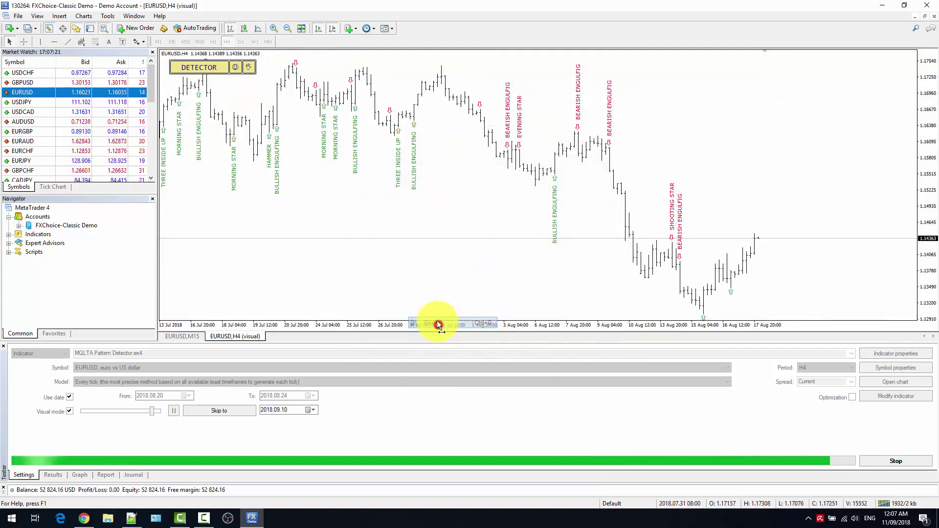
click(244, 29)
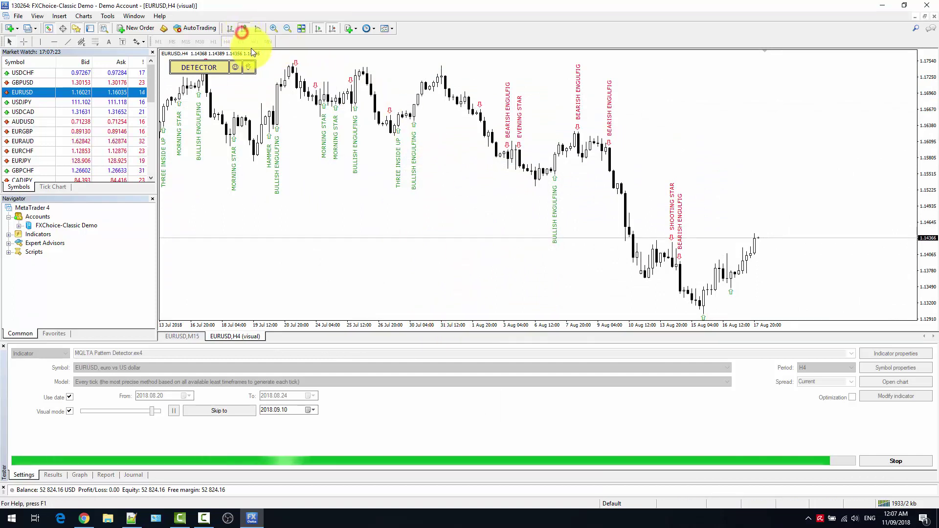